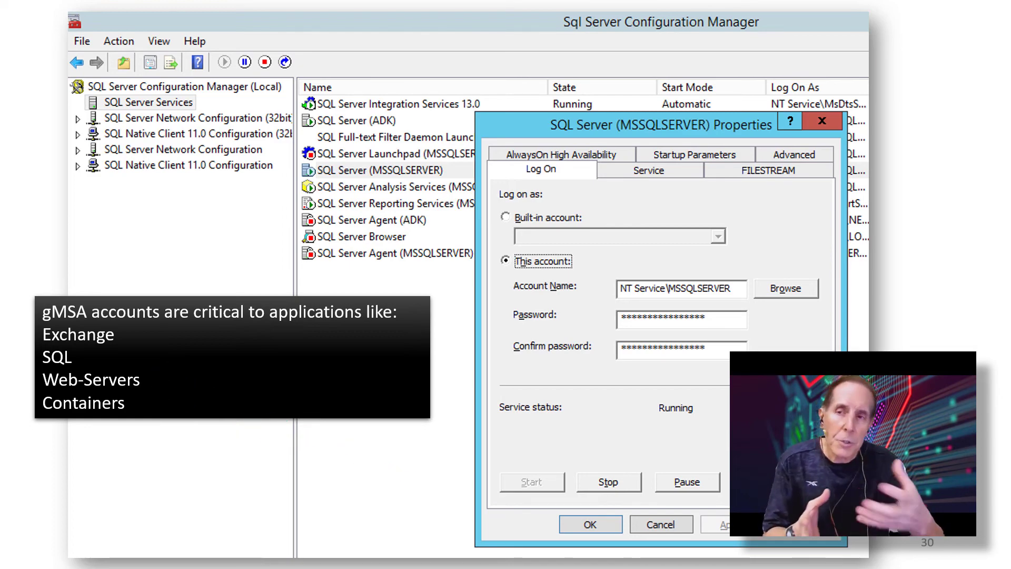
pyautogui.press('Right')
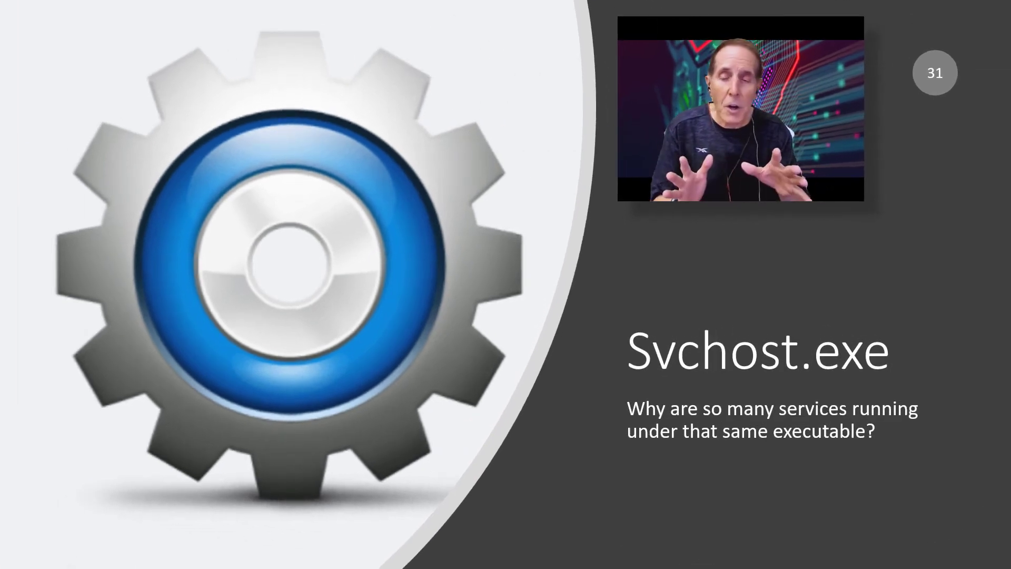
pyautogui.press('Right')
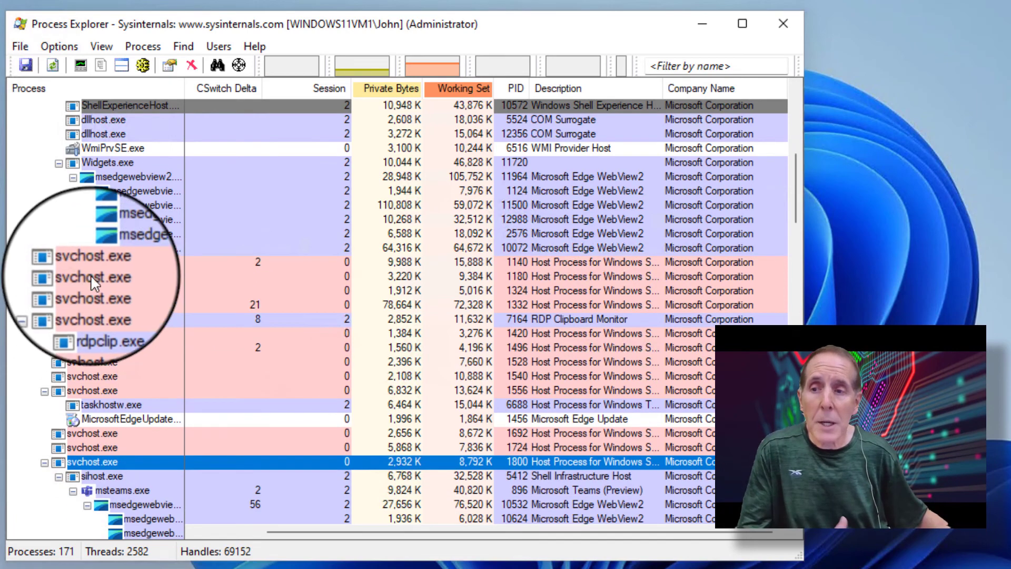
# Inspect the properties of the svchost.exe process with PID 1180, highlighting the svchost.exe part and arguments of its command line
pyautogui.click(91, 276)
pyautogui.rightClick(90, 277)
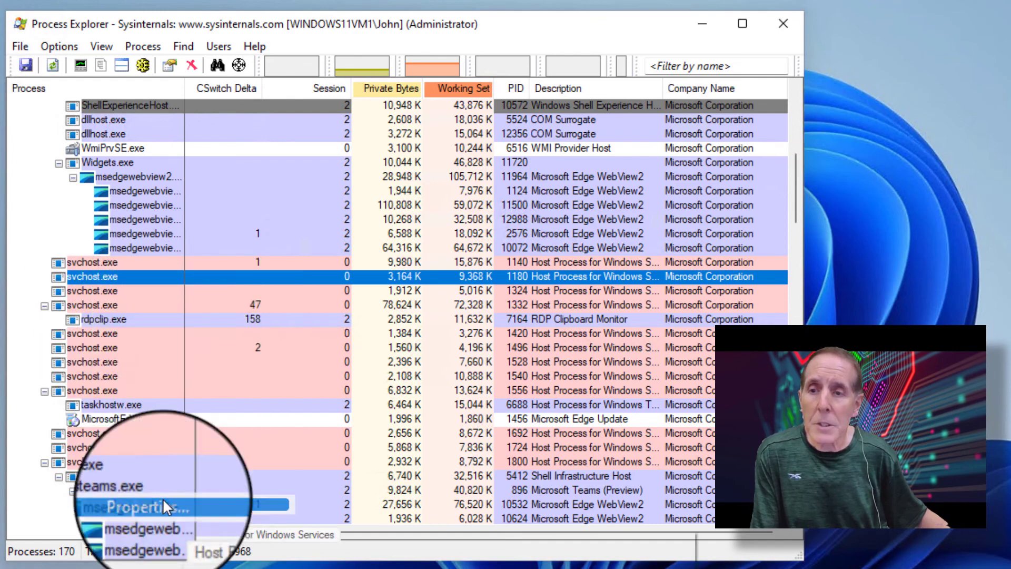
pyautogui.click(163, 499)
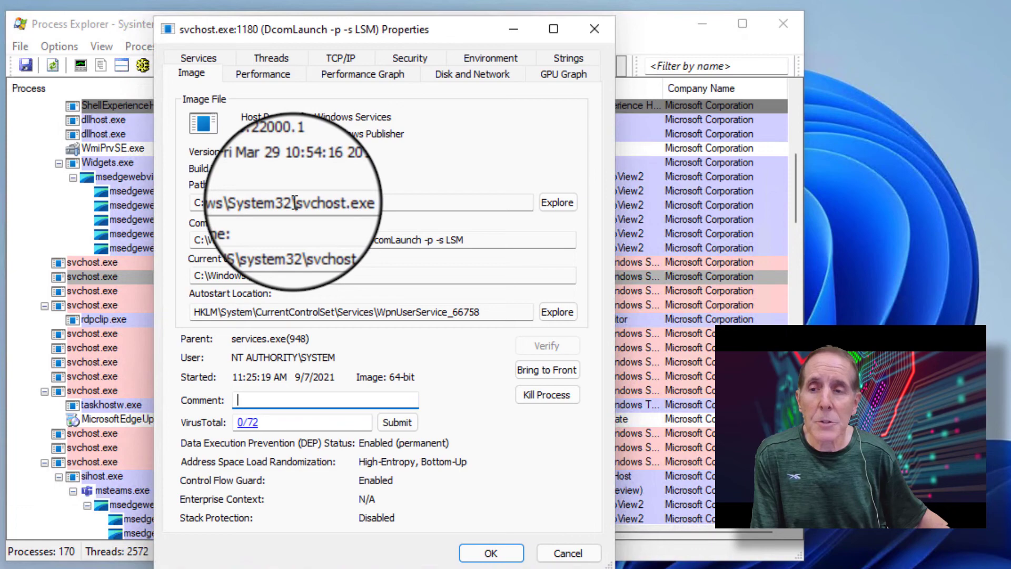
pyautogui.doubleClick(319, 239)
pyautogui.moveTo(355, 243); pyautogui.dragTo(483, 243)
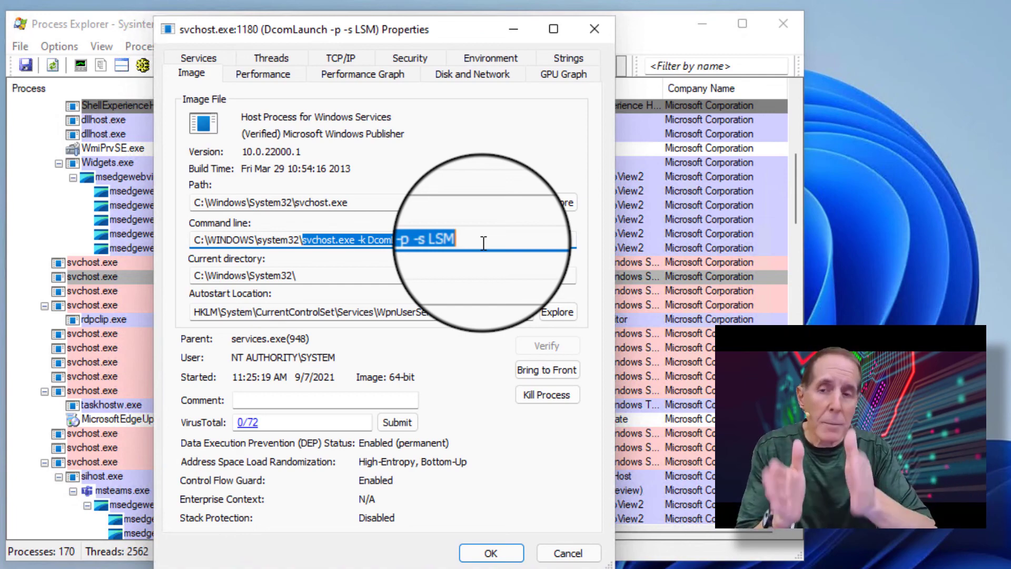
pyautogui.click(594, 29)
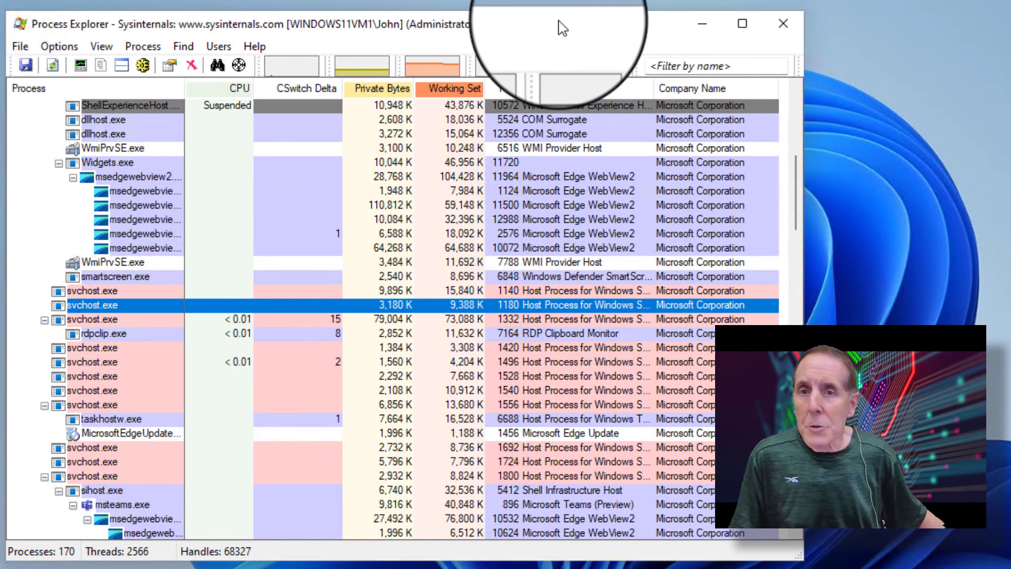
# Inspect the image properties of the svchost.exe process with PID 1420, including its command line and user account
pyautogui.moveTo(84, 349)
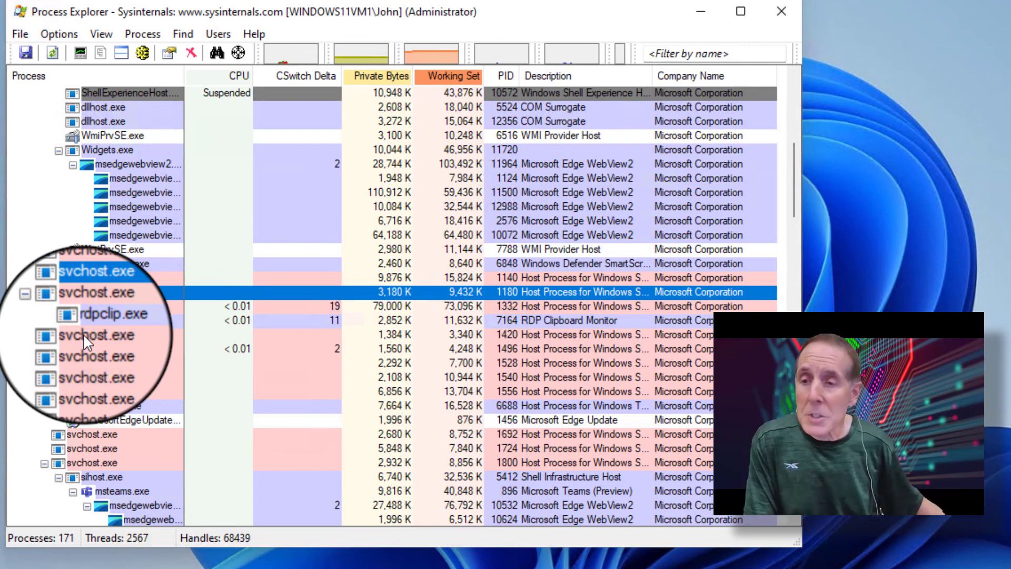
pyautogui.click(83, 333)
pyautogui.rightClick(83, 334)
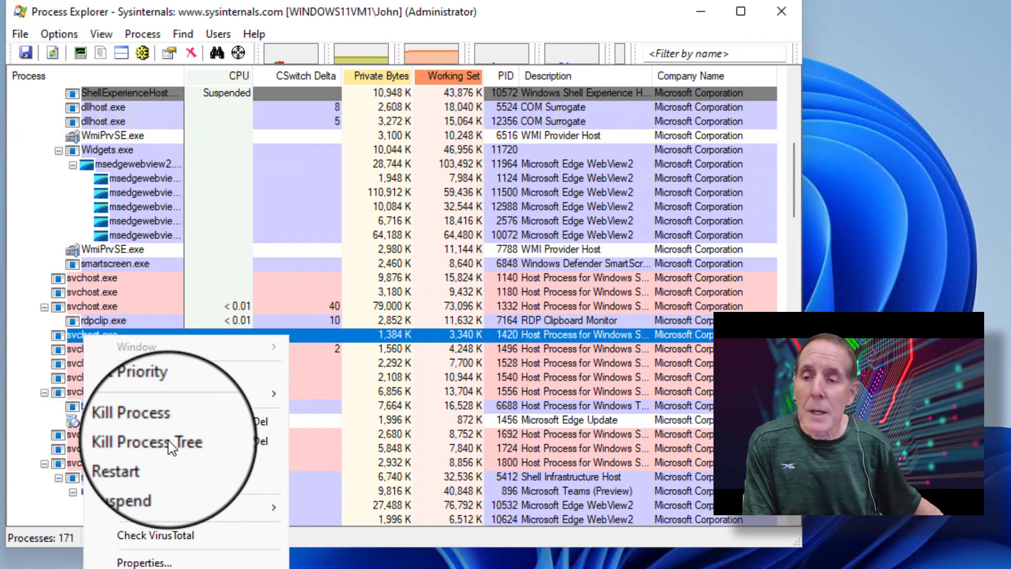
pyautogui.click(159, 563)
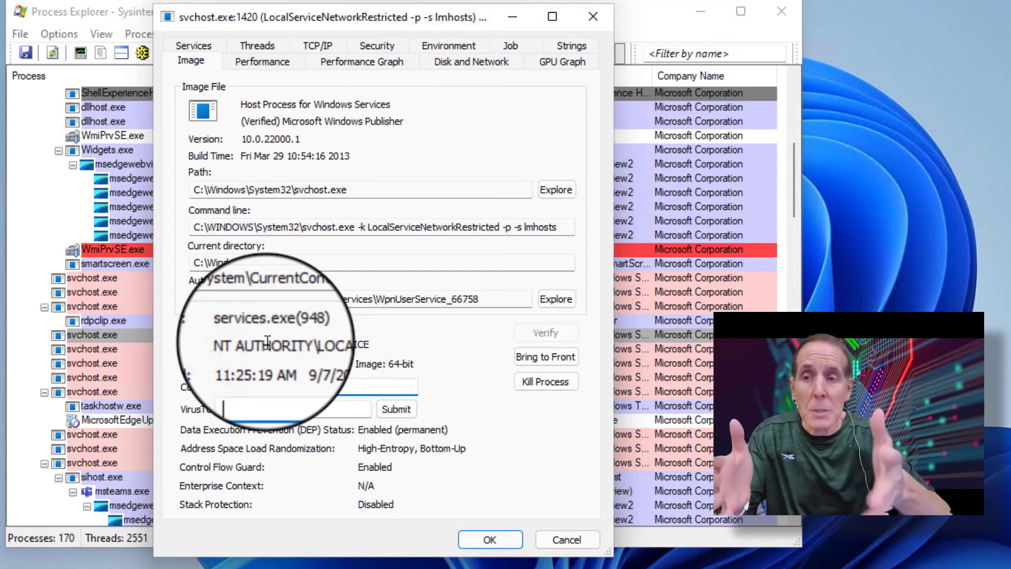
pyautogui.press('Escape')
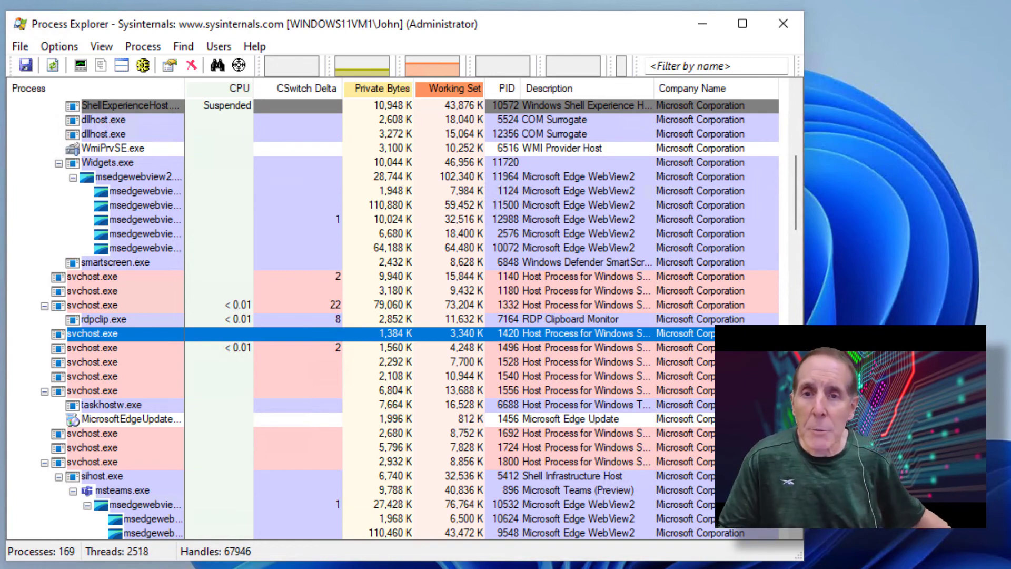
# Add the Session column to the process list and place it between CSwitch Delta and Private Bytes
pyautogui.rightClick(635, 91)
pyautogui.click(658, 99)
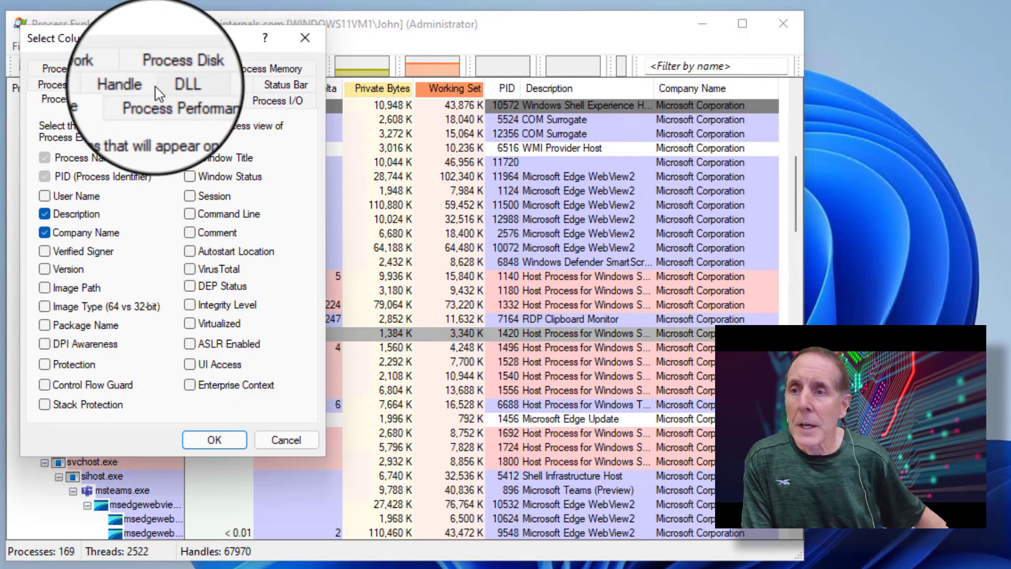
pyautogui.click(190, 196)
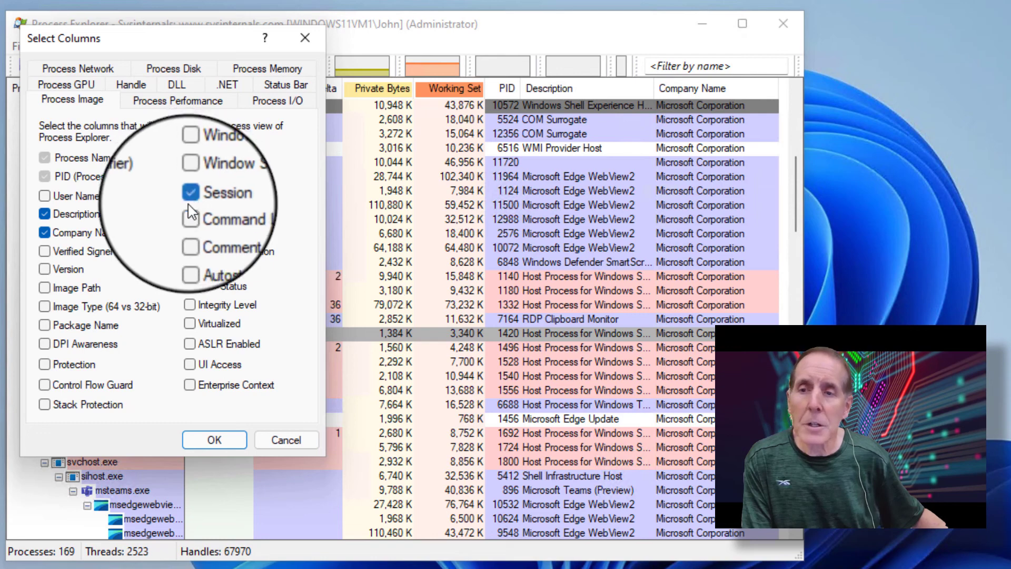
pyautogui.click(214, 441)
pyautogui.moveTo(440, 535); pyautogui.dragTo(509, 534)
pyautogui.moveTo(738, 91); pyautogui.dragTo(261, 89)
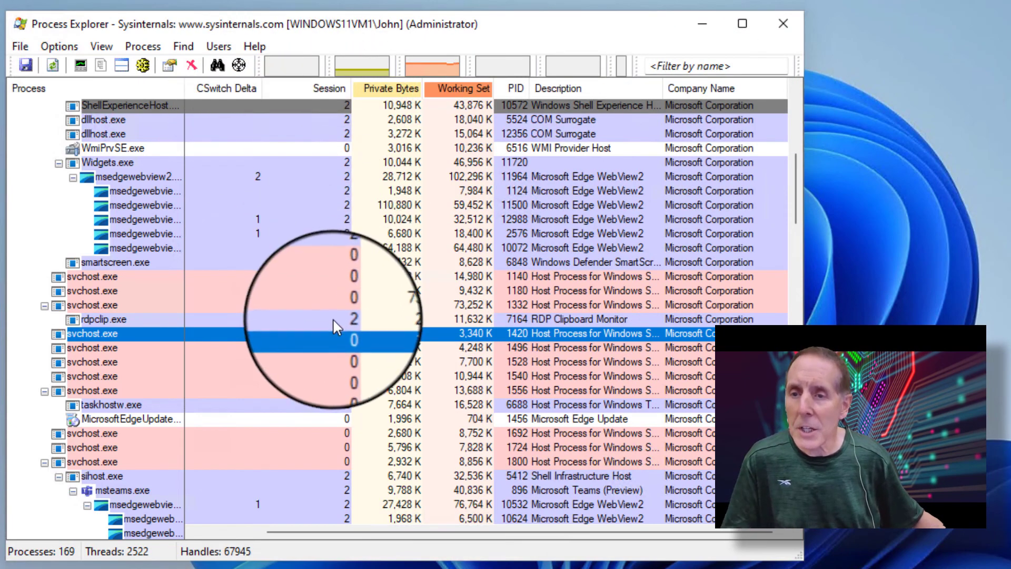
# Review the session numbers of the service processes and examine the properties of NisSrv.exe, including its registered services
pyautogui.scroll(-1, 310, 307)
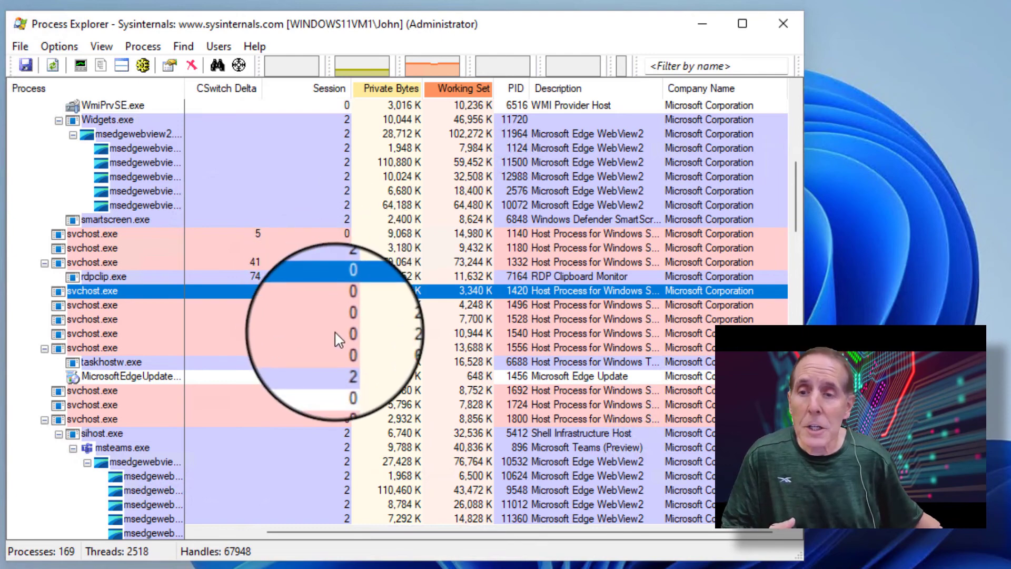
pyautogui.scroll(-2, 339, 336)
pyautogui.scroll(-12, 336, 334)
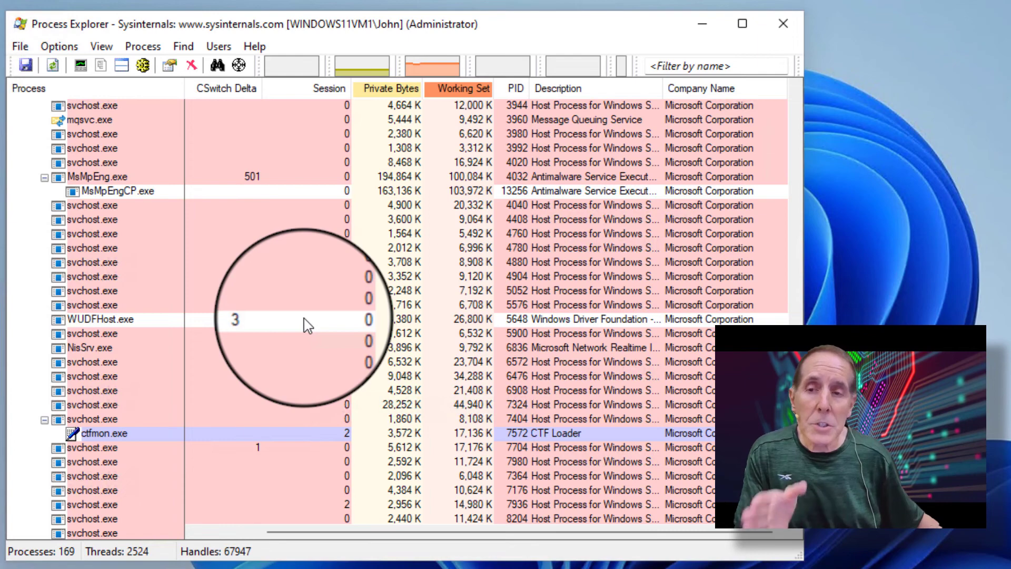
pyautogui.click(93, 363)
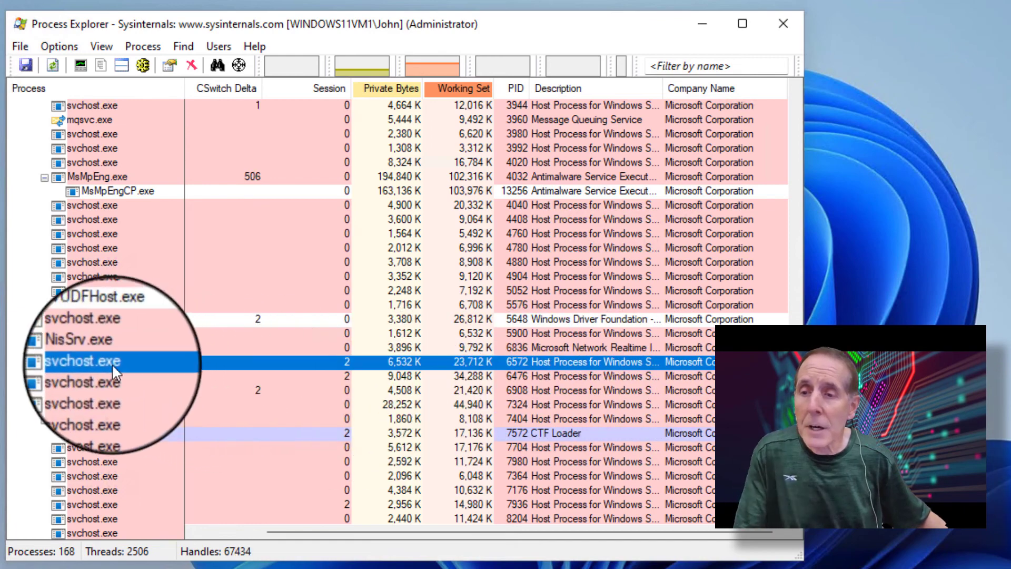
pyautogui.click(89, 348)
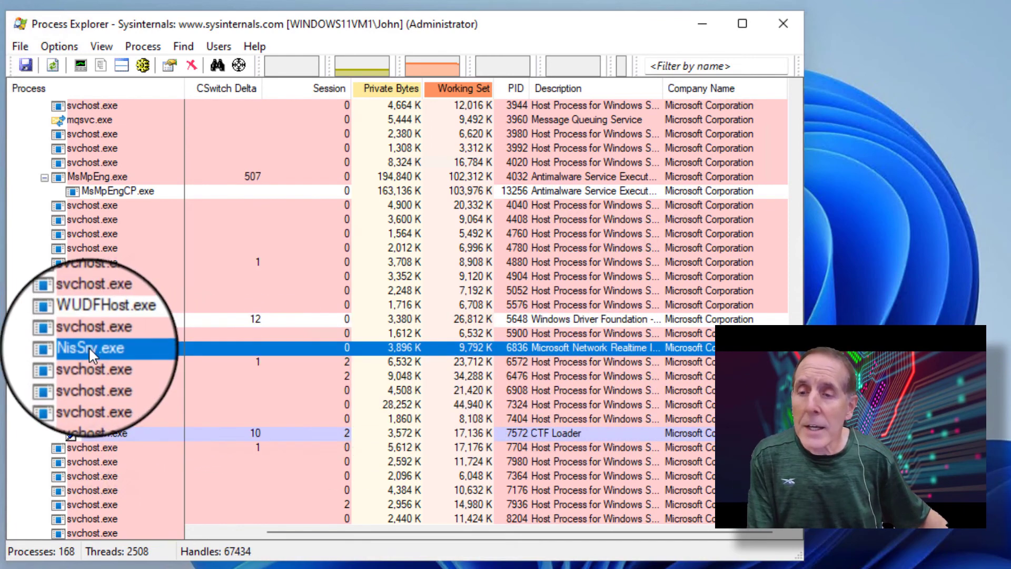
pyautogui.rightClick(136, 350)
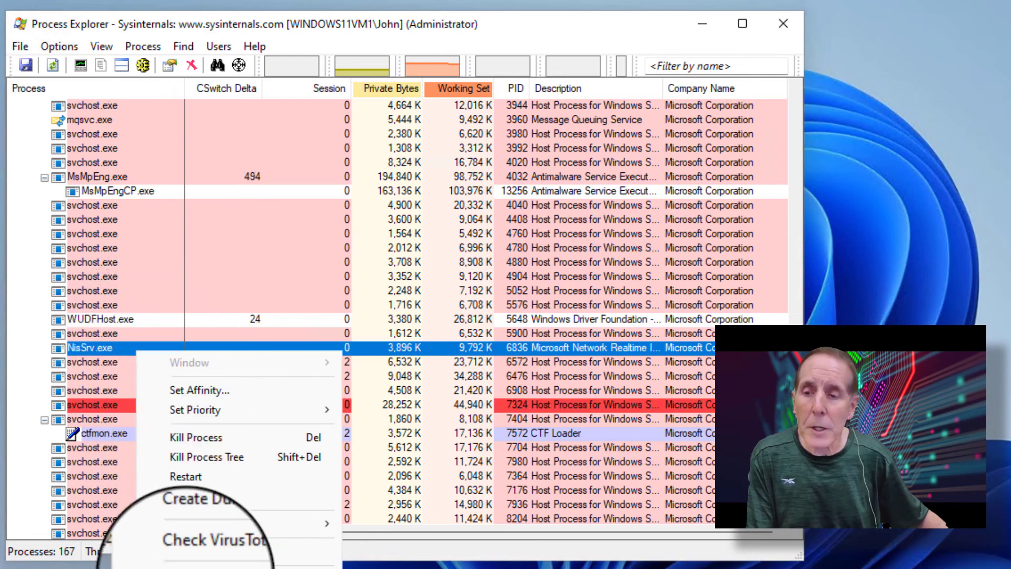
pyautogui.click(195, 560)
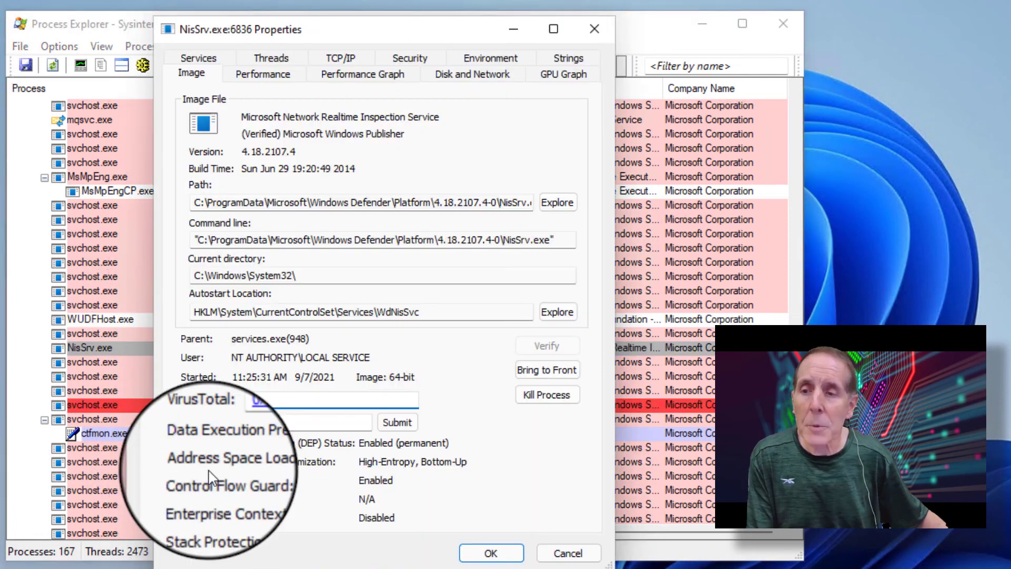
pyautogui.click(203, 63)
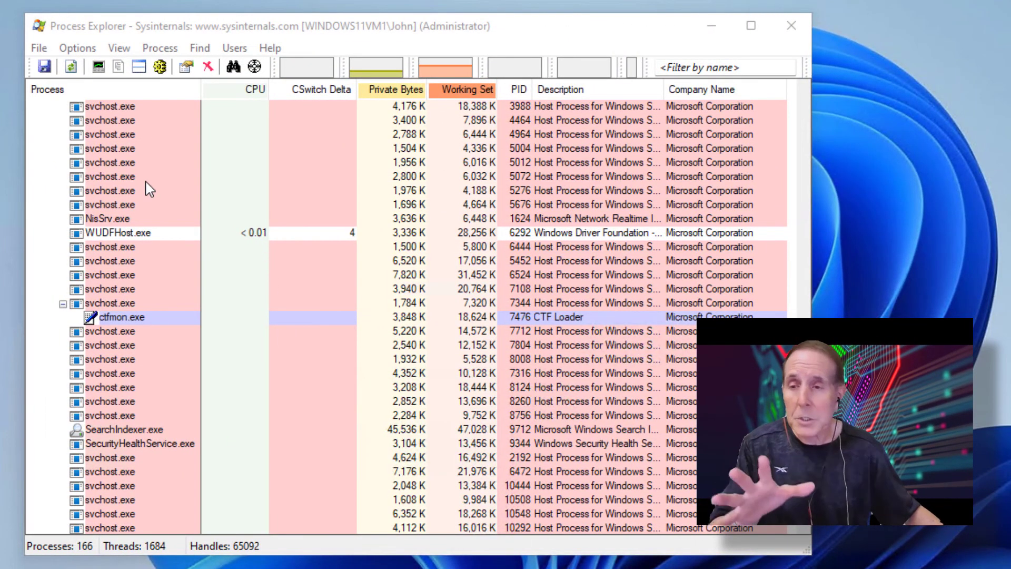
# Examine the services grouped under one svchost process in Task Manager by expanding Service Host: Local Service (6)
pyautogui.moveTo(105, 160)
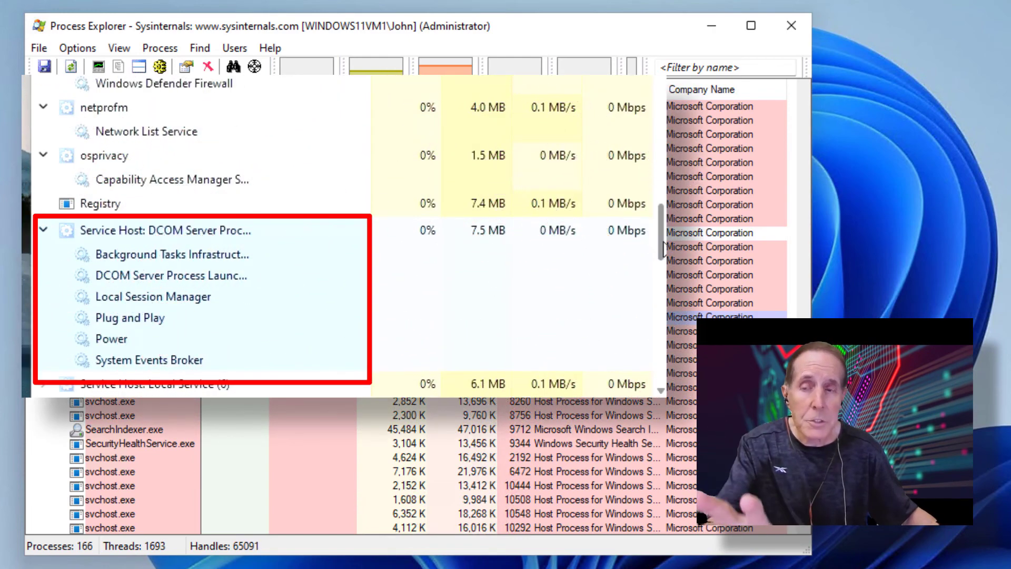
pyautogui.scroll(-2, 663, 248)
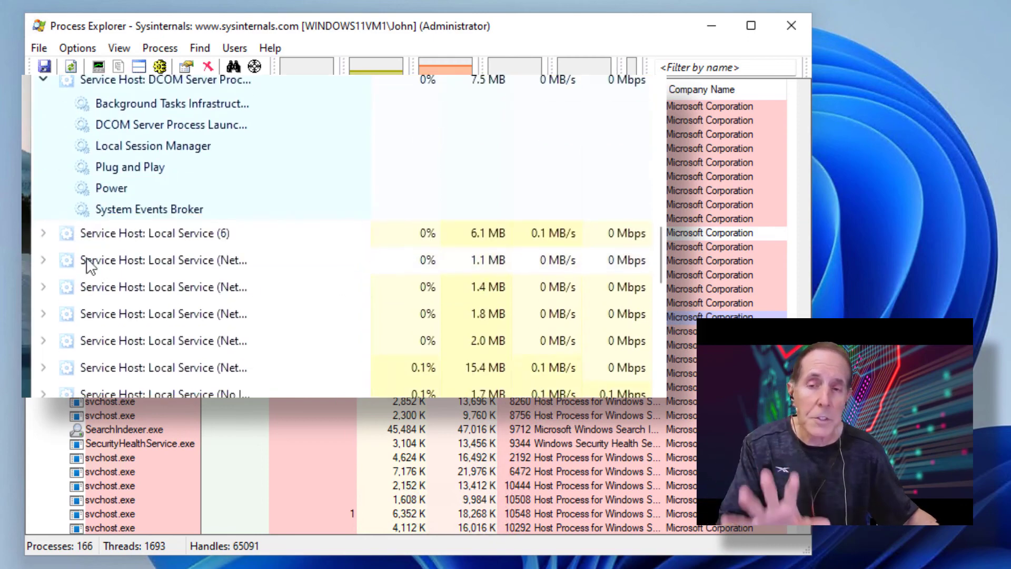
pyautogui.click(43, 233)
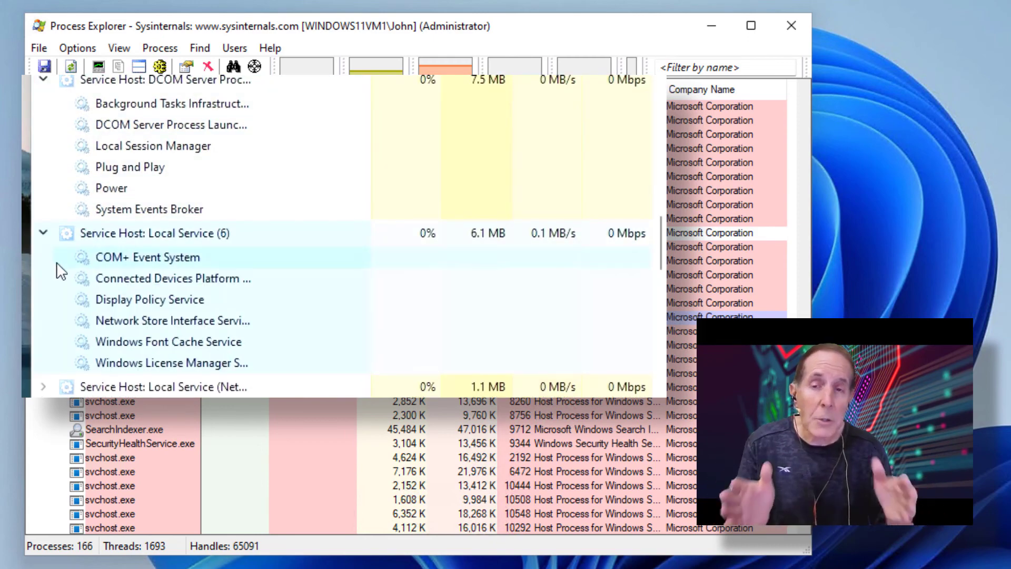
pyautogui.scroll(1, 214, 285)
pyautogui.scroll(1, 181, 343)
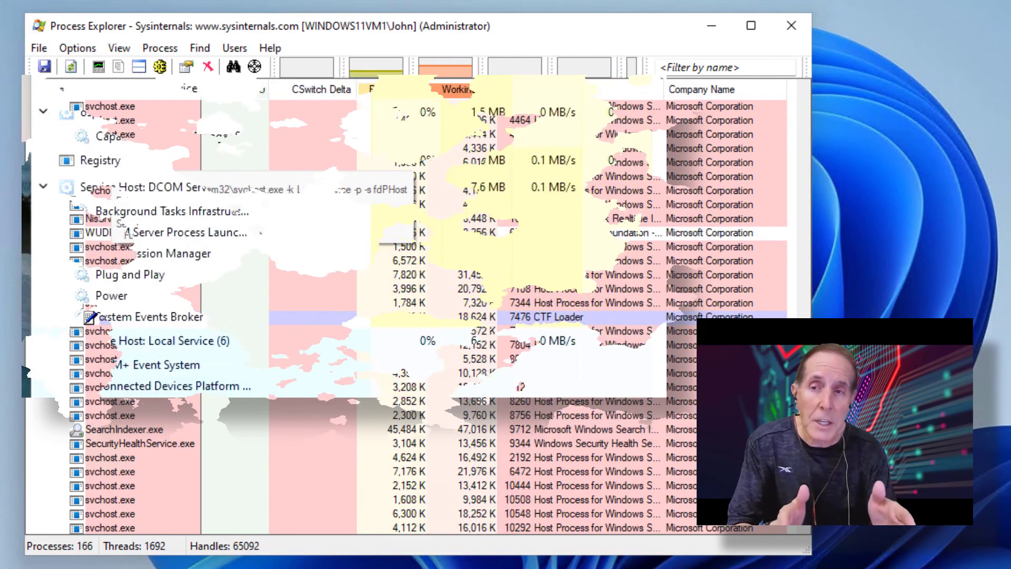
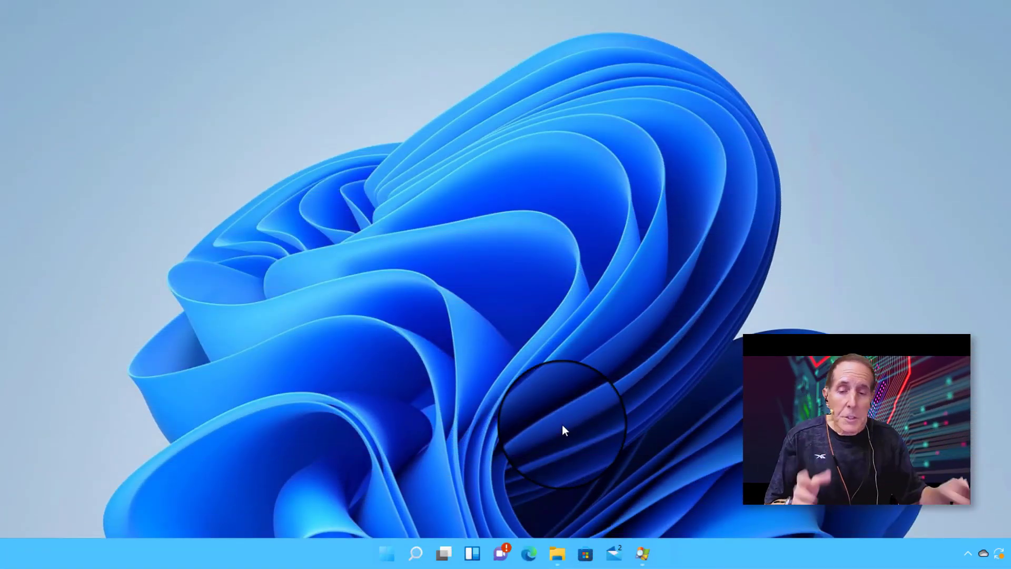
# Open Event Viewer and display the System log under Windows Logs
pyautogui.rightClick(388, 557)
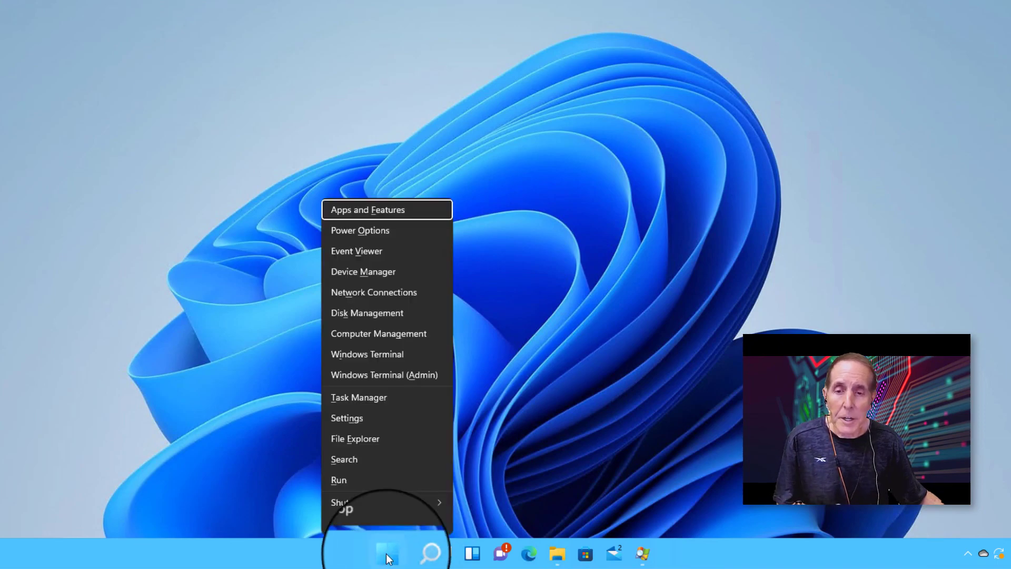
pyautogui.click(379, 255)
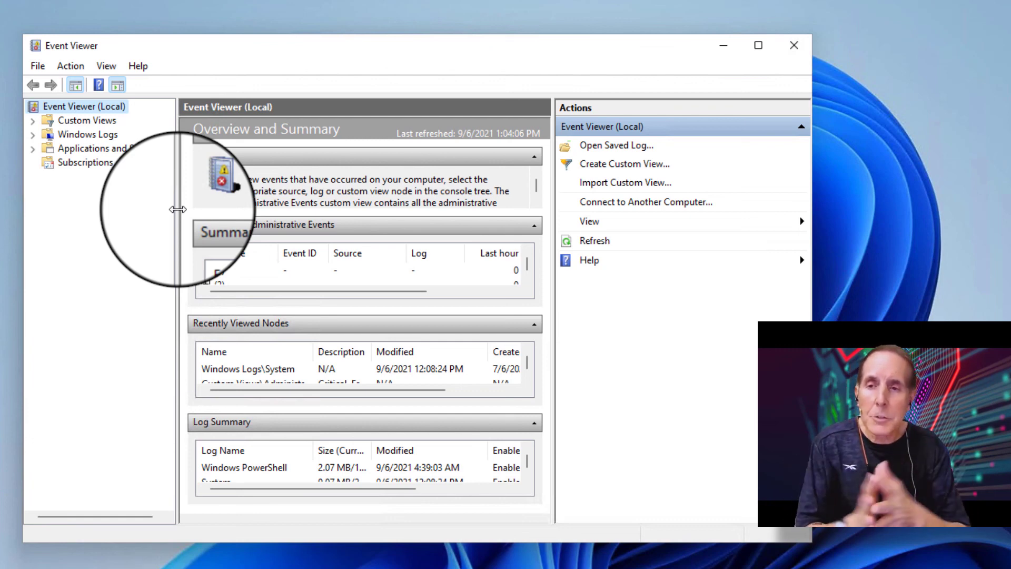
pyautogui.click(33, 135)
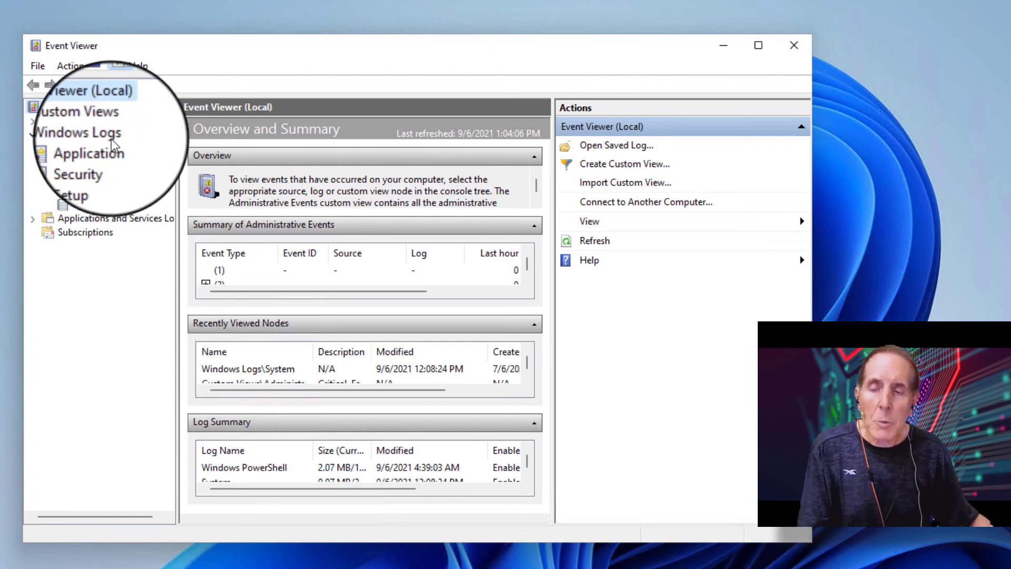
pyautogui.click(87, 194)
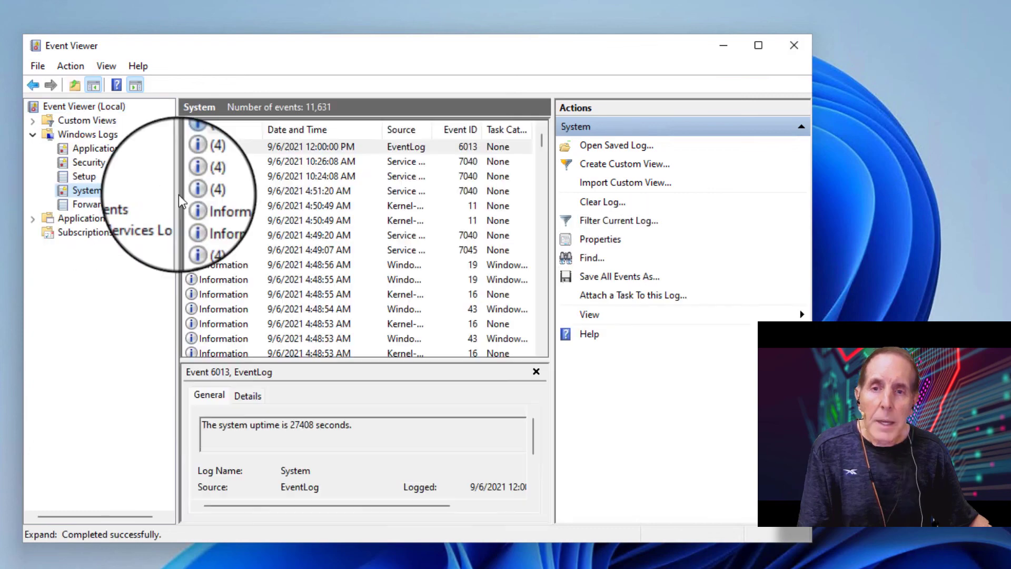
# Start a filter on the System log that includes the Critical, Warning and Error event levels
pyautogui.click(602, 230)
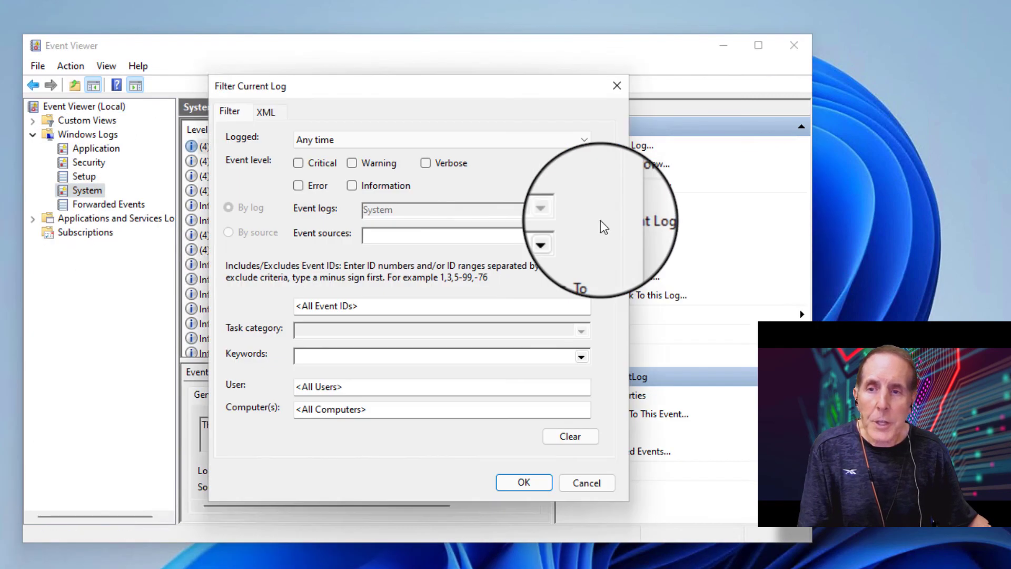
pyautogui.click(298, 162)
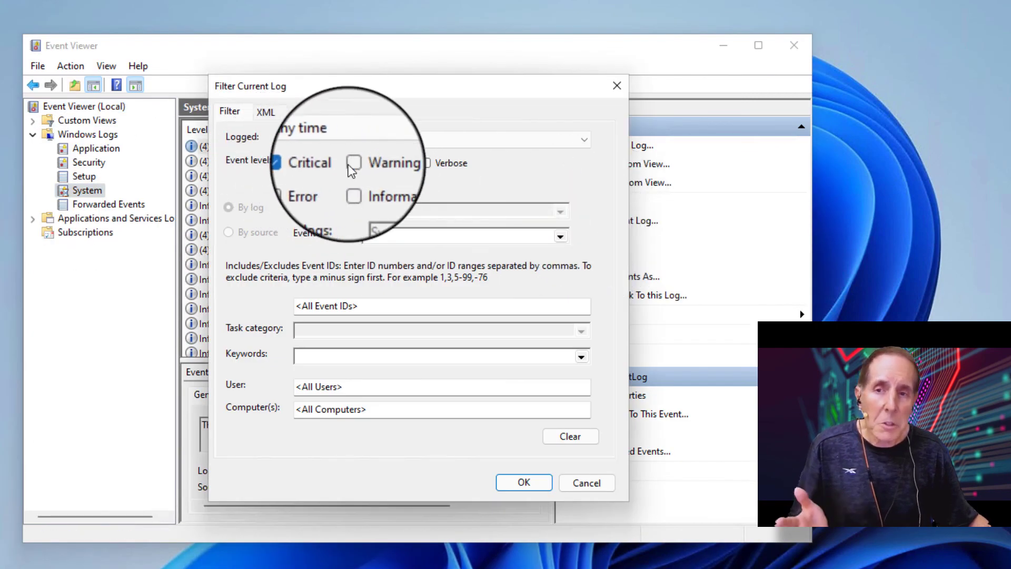
pyautogui.click(352, 163)
pyautogui.click(298, 186)
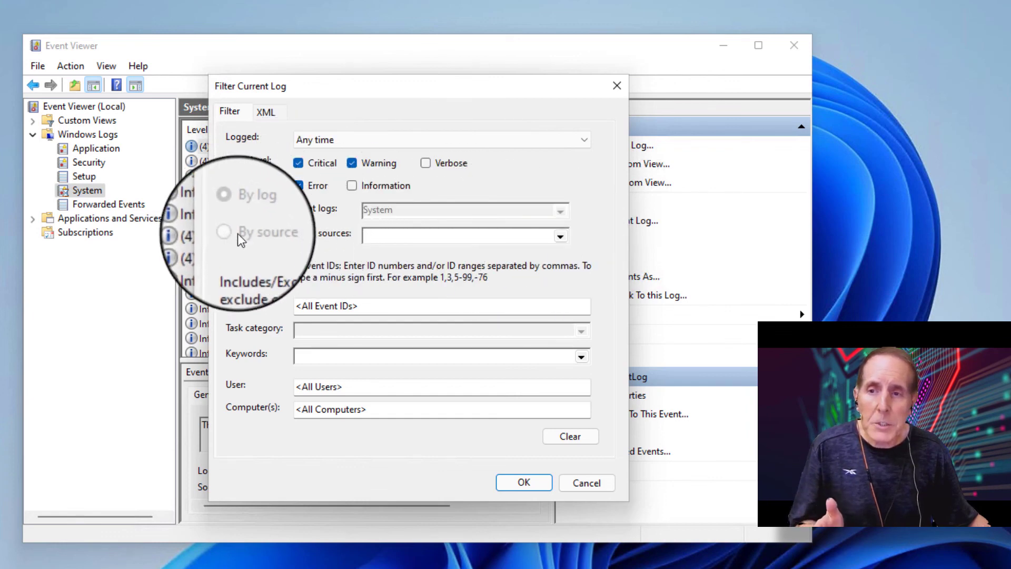
# Restrict the filter's event sources to Service Control Manager
pyautogui.click(561, 237)
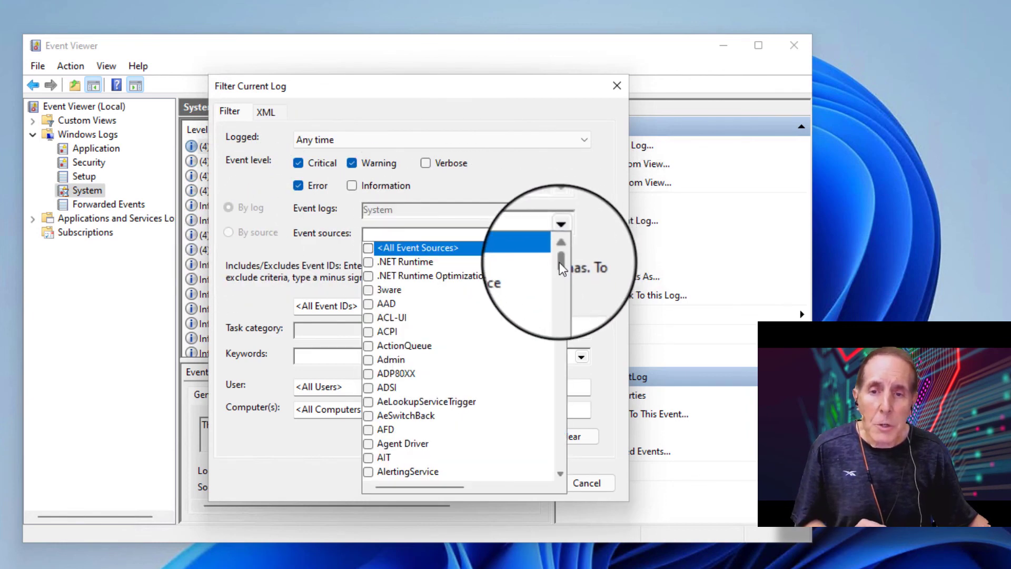
pyautogui.moveTo(560, 270); pyautogui.dragTo(569, 393)
pyautogui.click(368, 291)
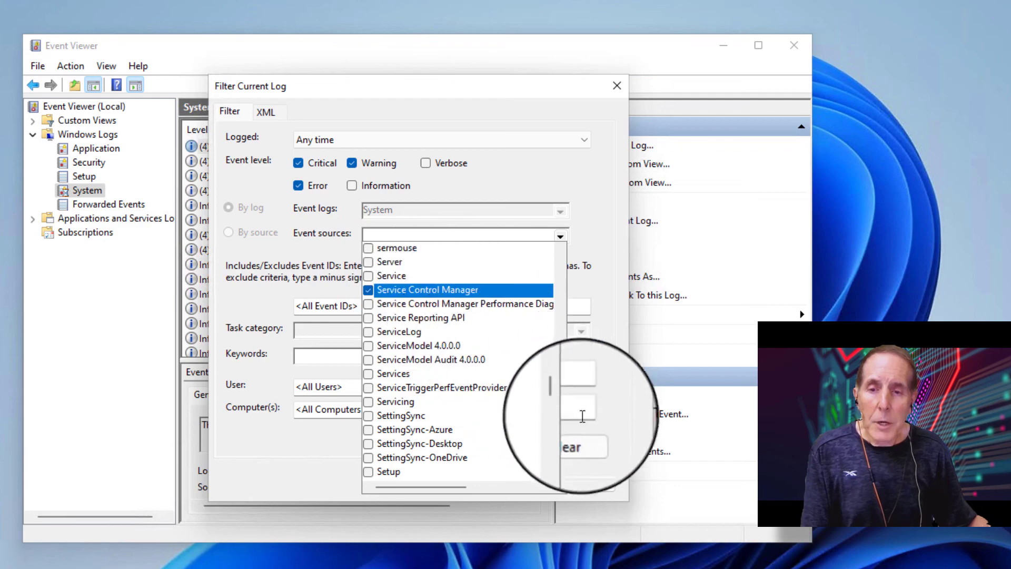
pyautogui.click(601, 425)
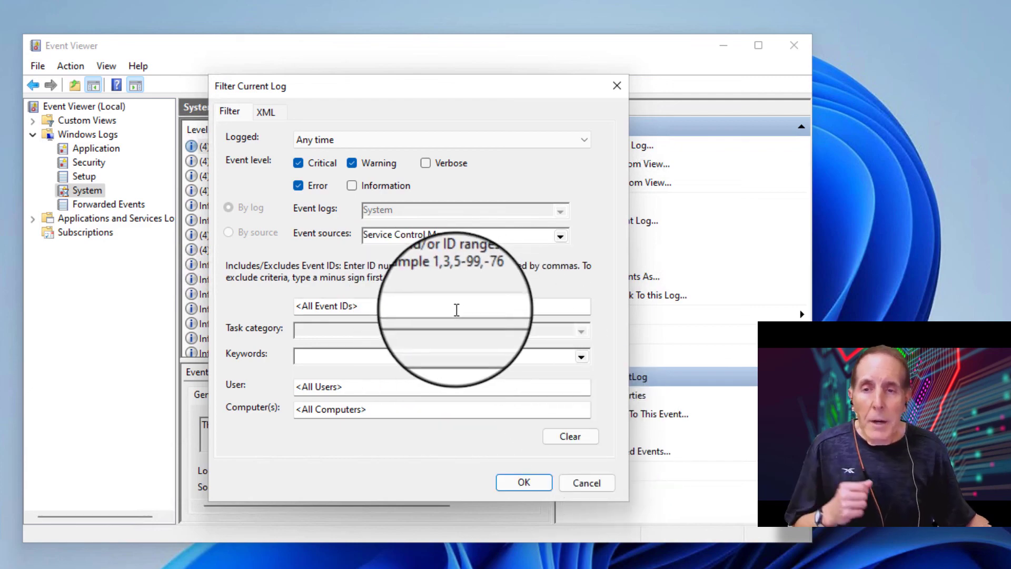
# Apply the Service Control Manager filter to the System log and expand Applications and Services Logs
pyautogui.click(524, 482)
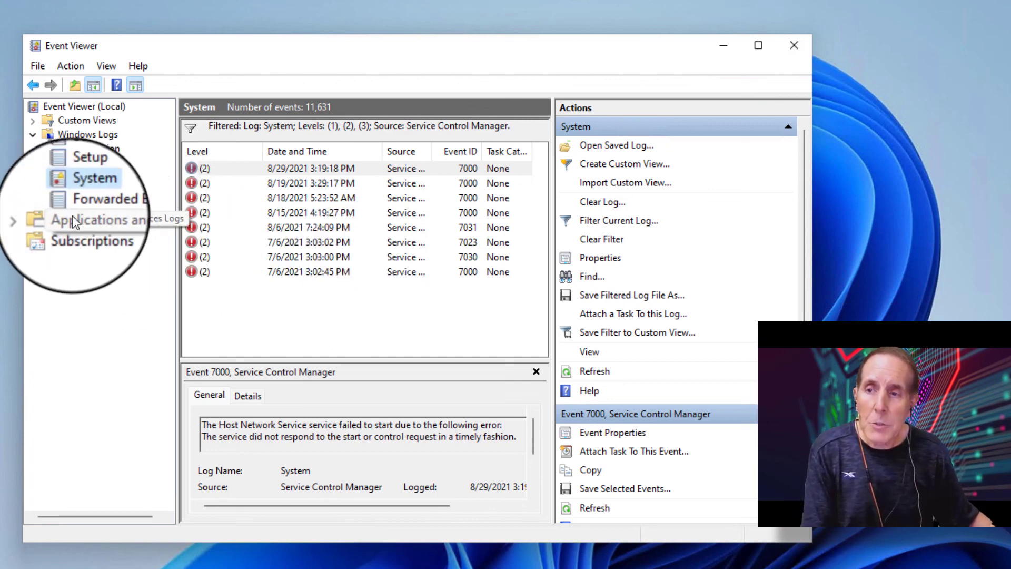
pyautogui.click(33, 219)
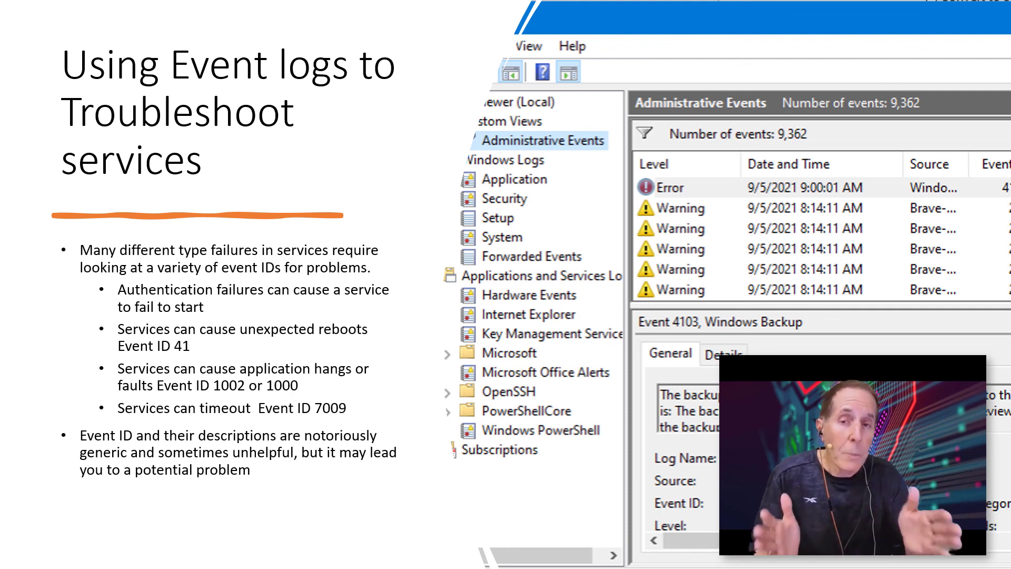
pyautogui.press('Right')
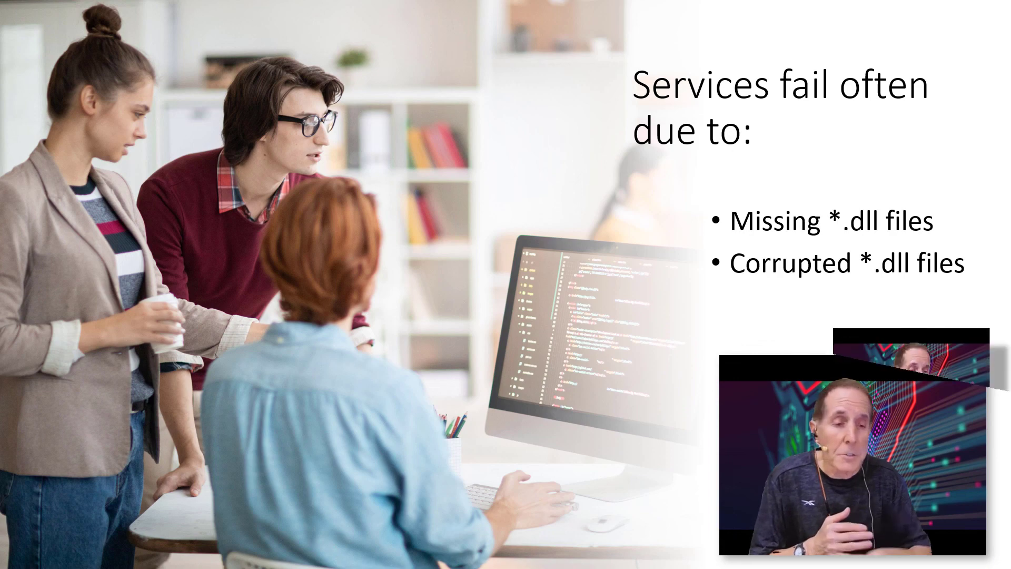
pyautogui.press('Right')
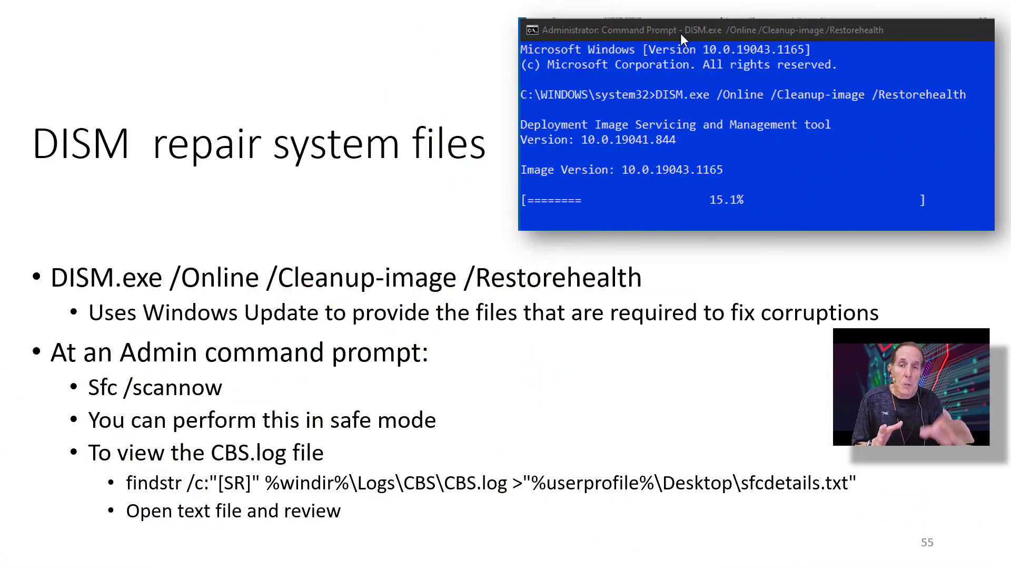
pyautogui.press('Right')
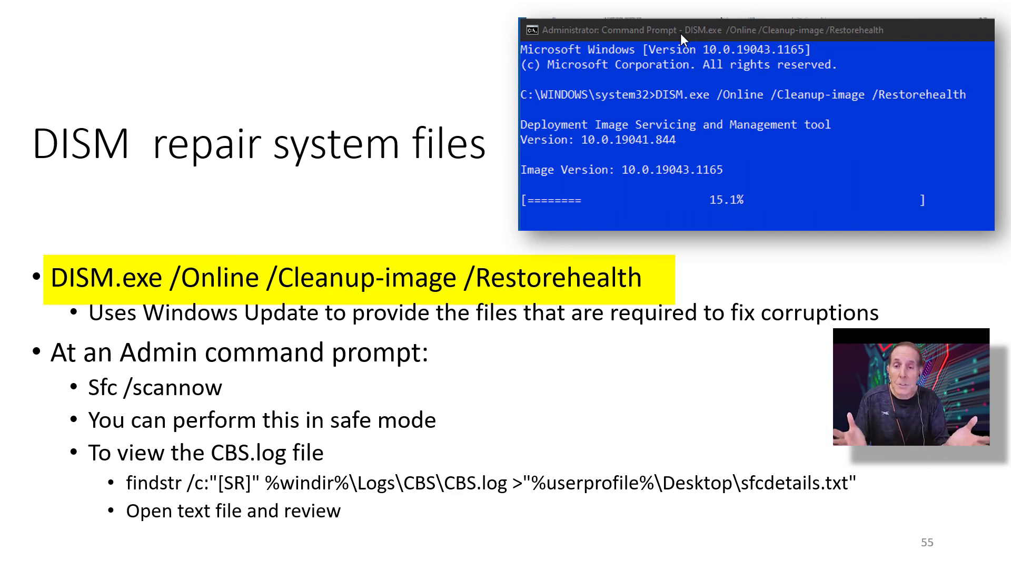
pyautogui.press('Right')
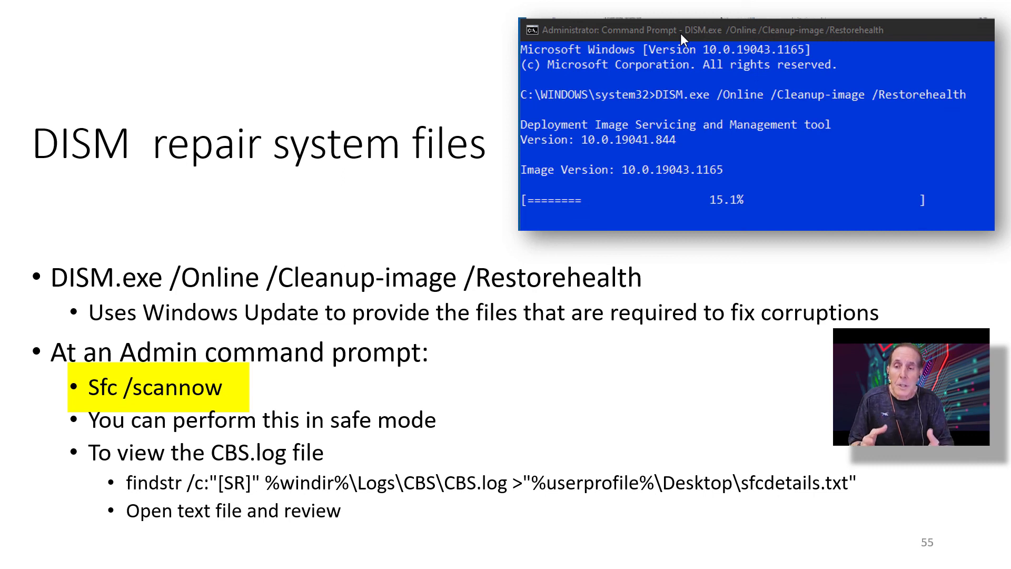
pyautogui.press('Right')
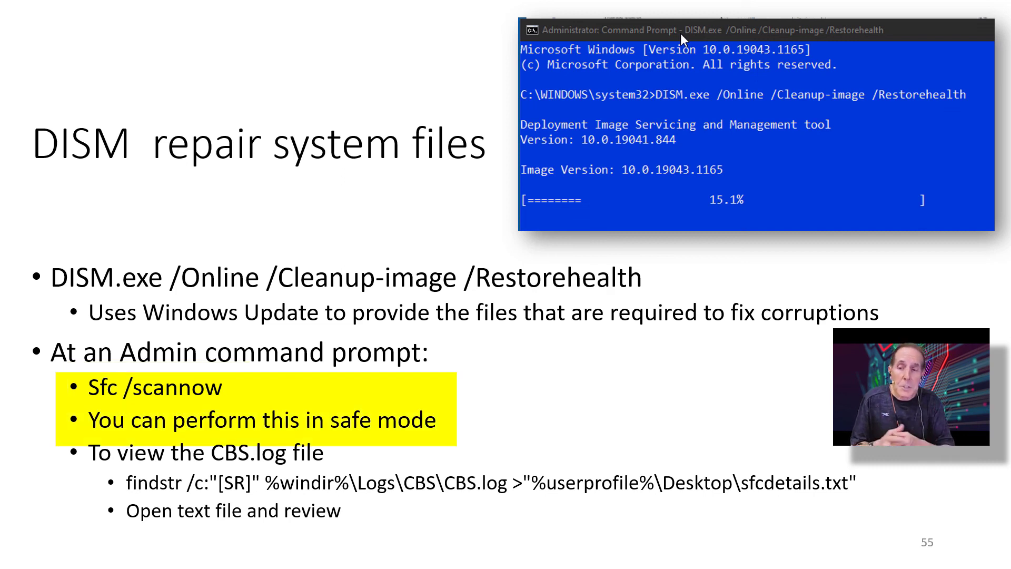
pyautogui.press('Right')
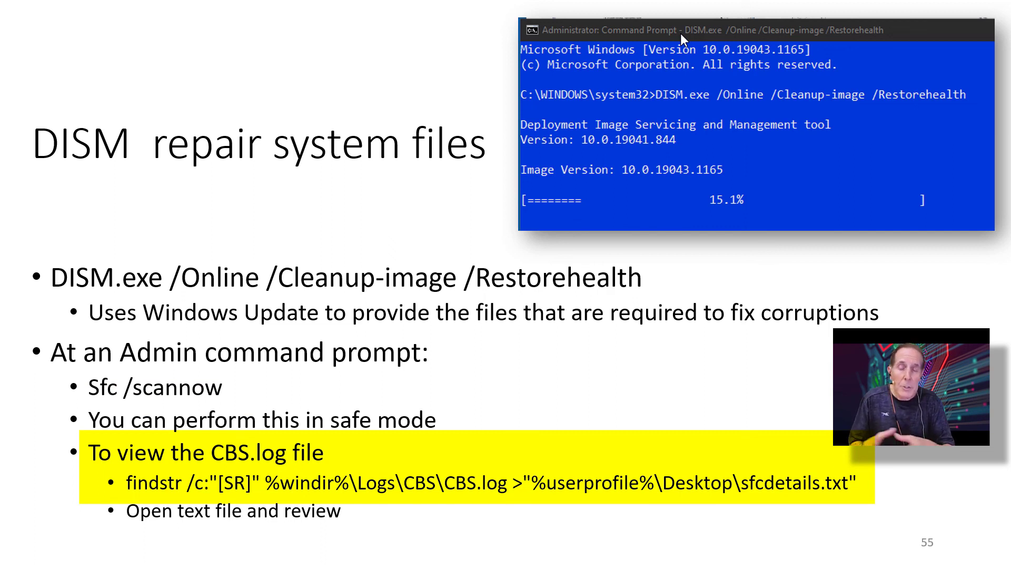
pyautogui.press('Right')
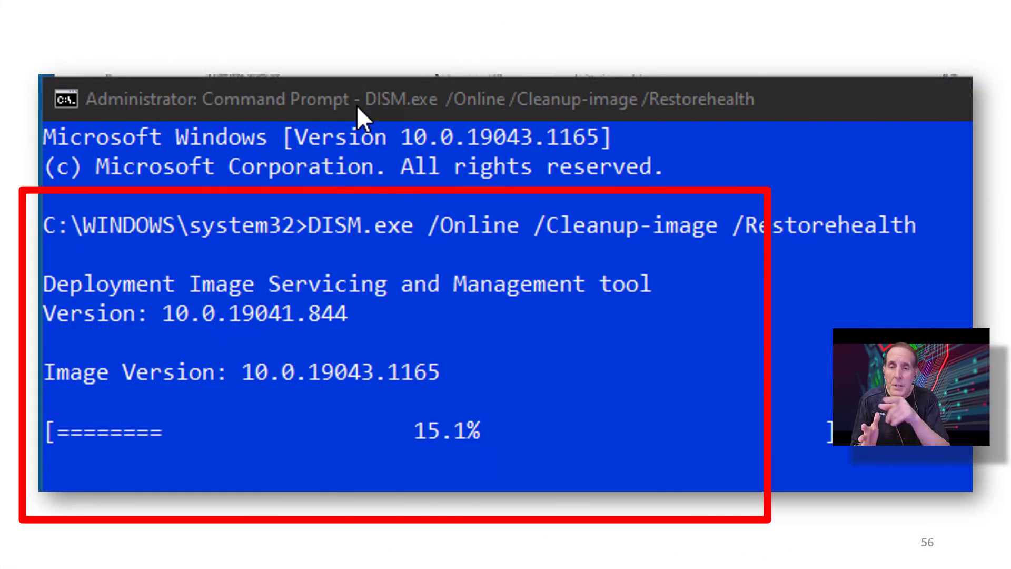
pyautogui.press('Right')
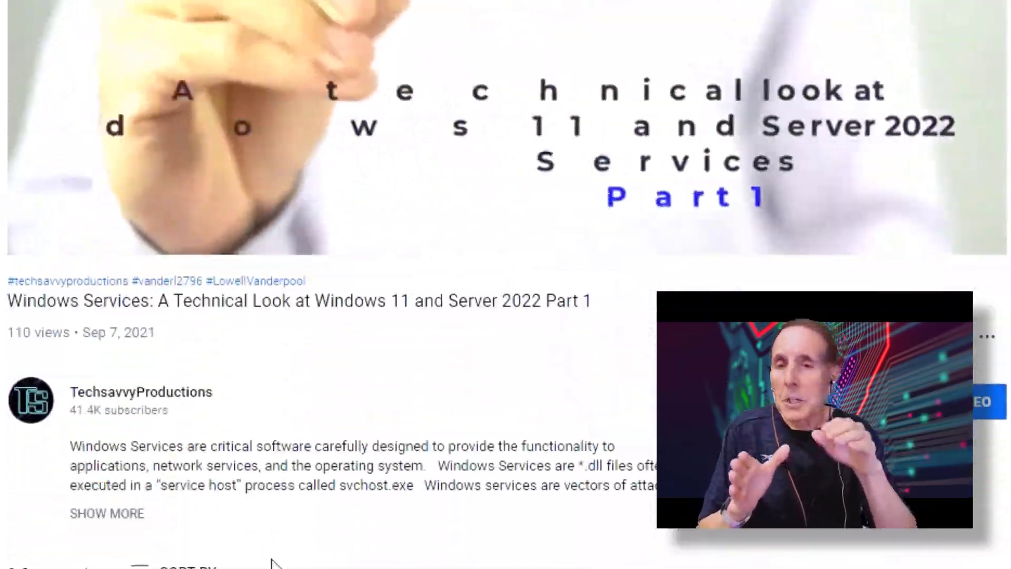
# Expand the full description of the Windows Services Part 1 video on YouTube and view its Links to Documentation section
pyautogui.click(115, 518)
pyautogui.scroll(-3, 420, 557)
pyautogui.scroll(-6, 420, 557)
pyautogui.scroll(-10, 420, 551)
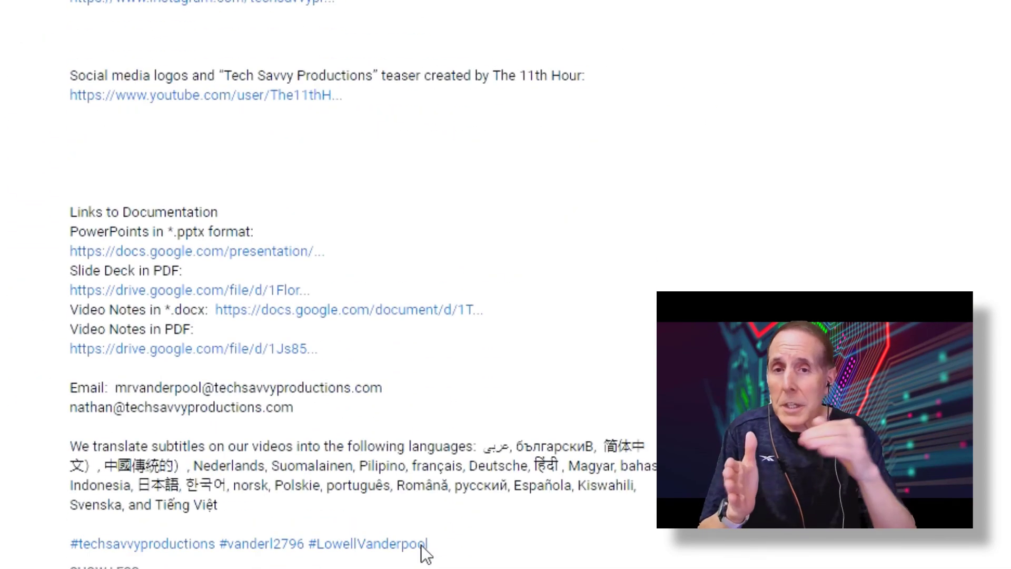